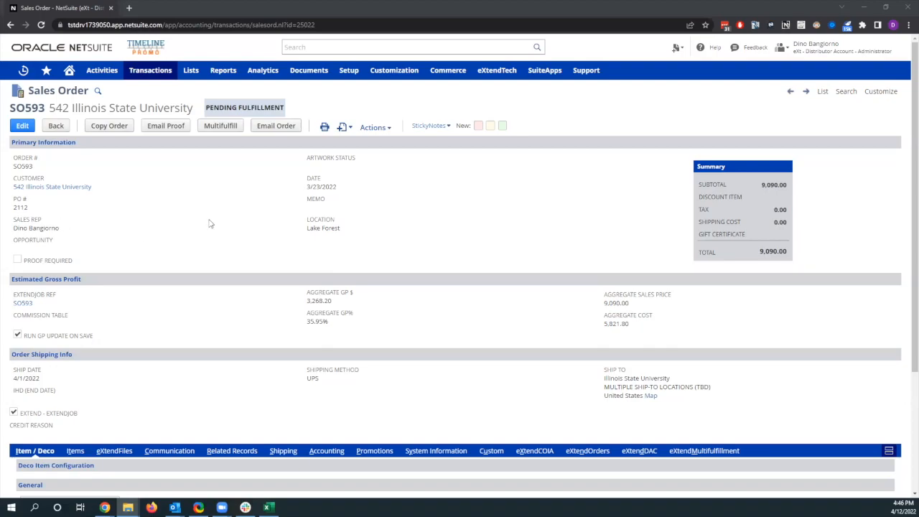
# Review the sales order's line items, related records and multiple-location ship-to address.
pyautogui.click(79, 451)
pyautogui.scroll(-3, 158, 289)
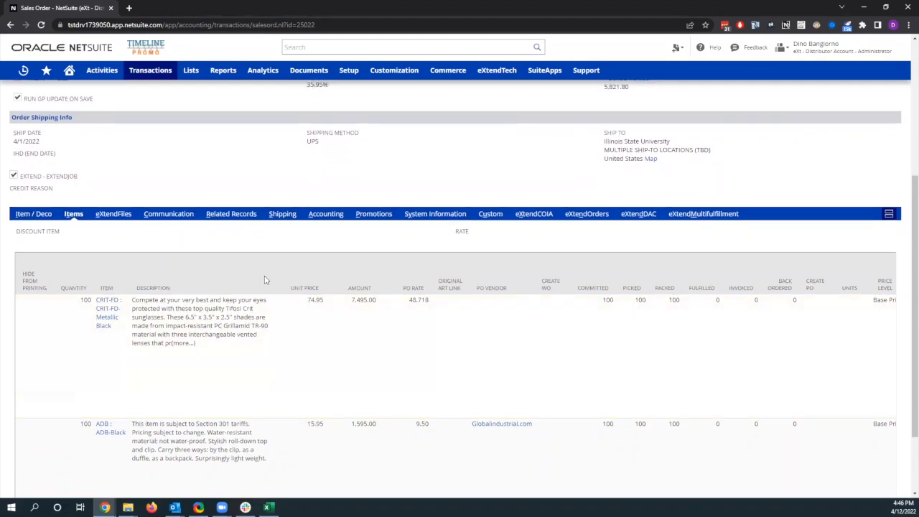
pyautogui.scroll(1, 216, 262)
pyautogui.click(243, 262)
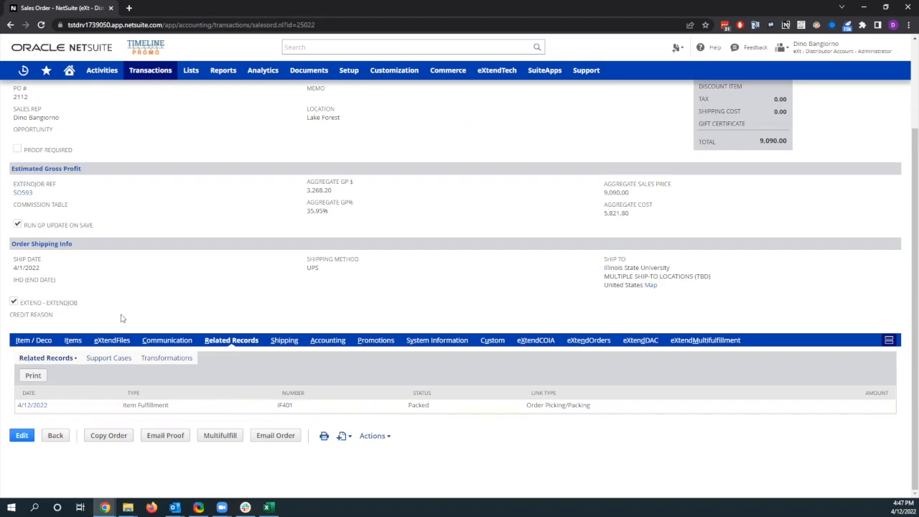
pyautogui.scroll(3, 121, 318)
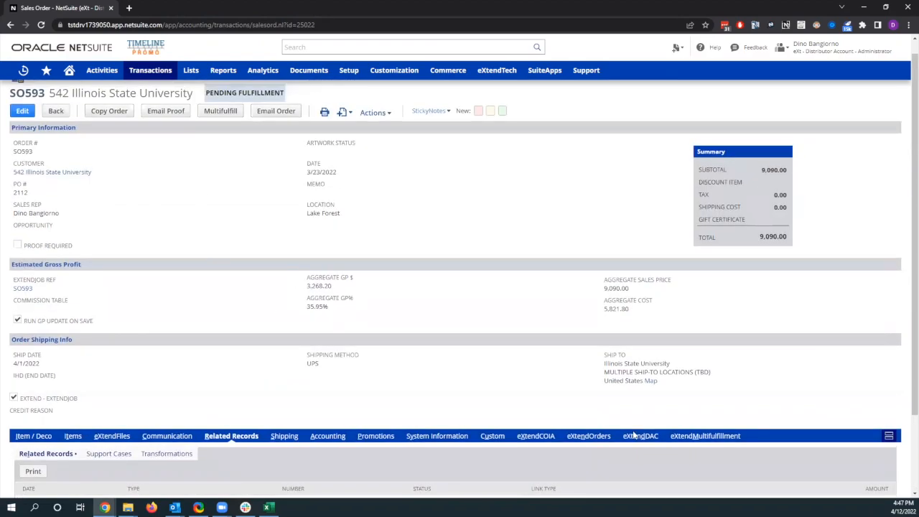
pyautogui.moveTo(679, 383); pyautogui.dragTo(605, 364)
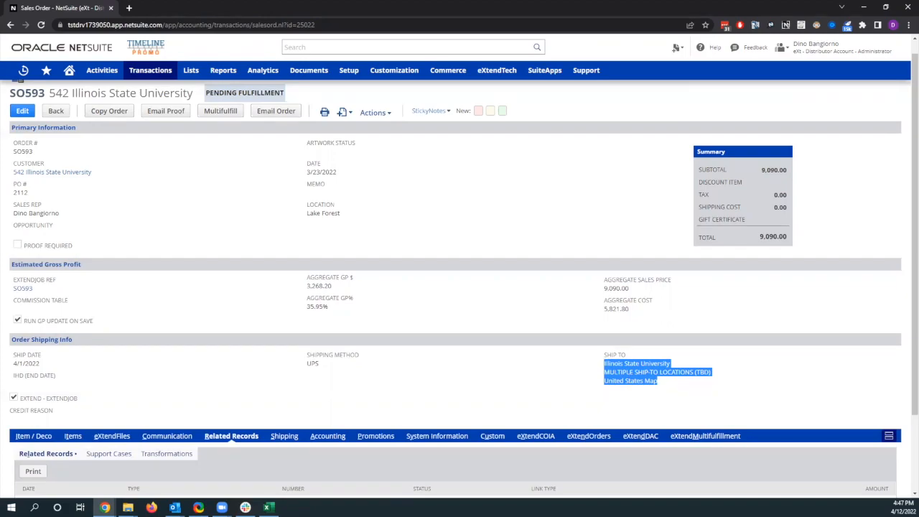
pyautogui.click(638, 449)
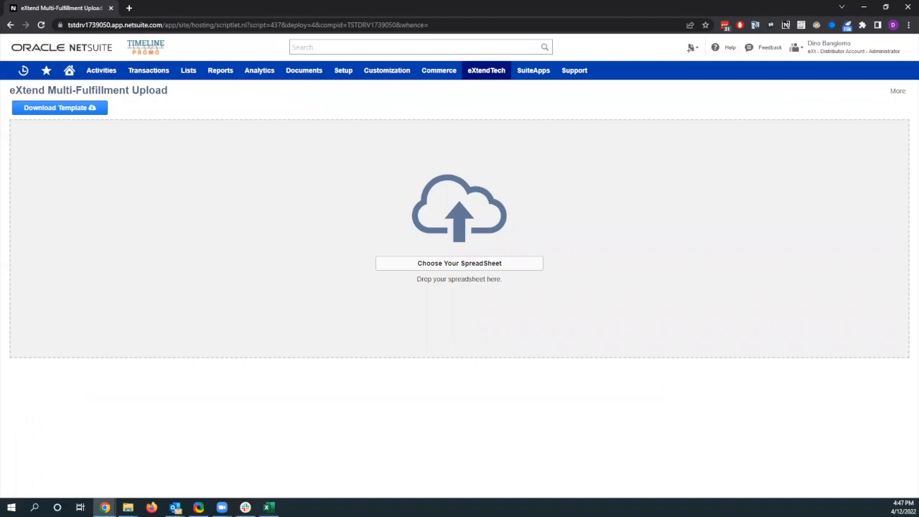
# Switch to Excel and review the items and ship methods in the multi-fulfillment upload workbook, then return to NetSuite.
pyautogui.hotkey('alt', 'Tab')
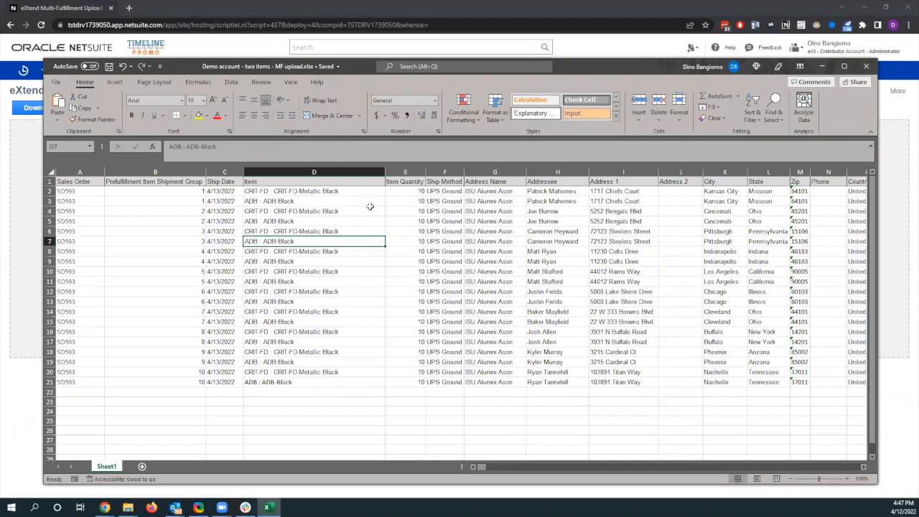
pyautogui.moveTo(347, 192); pyautogui.dragTo(349, 201)
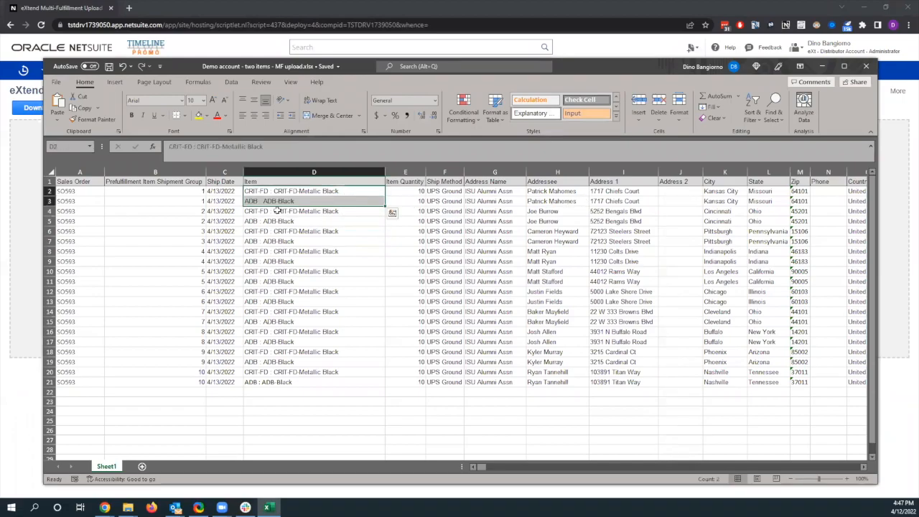
pyautogui.click(346, 211)
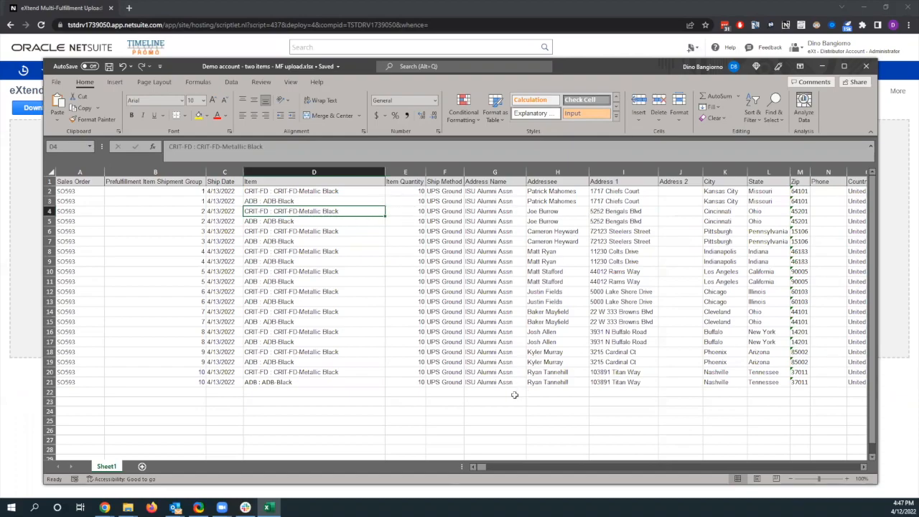
pyautogui.moveTo(450, 192); pyautogui.dragTo(452, 294)
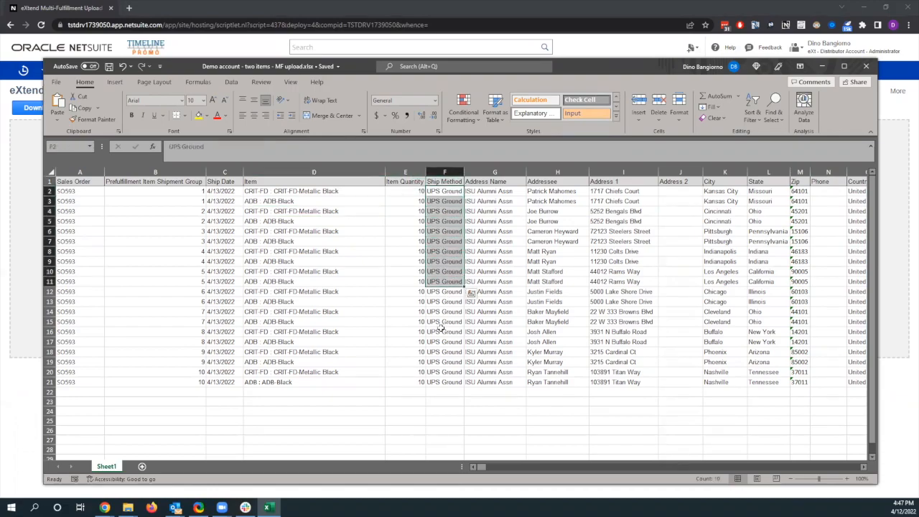
pyautogui.click(440, 330)
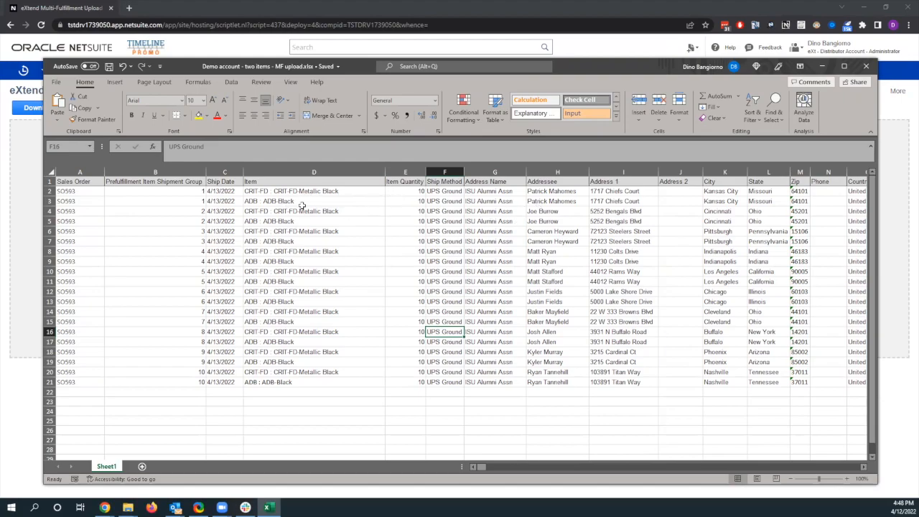
pyautogui.click(822, 66)
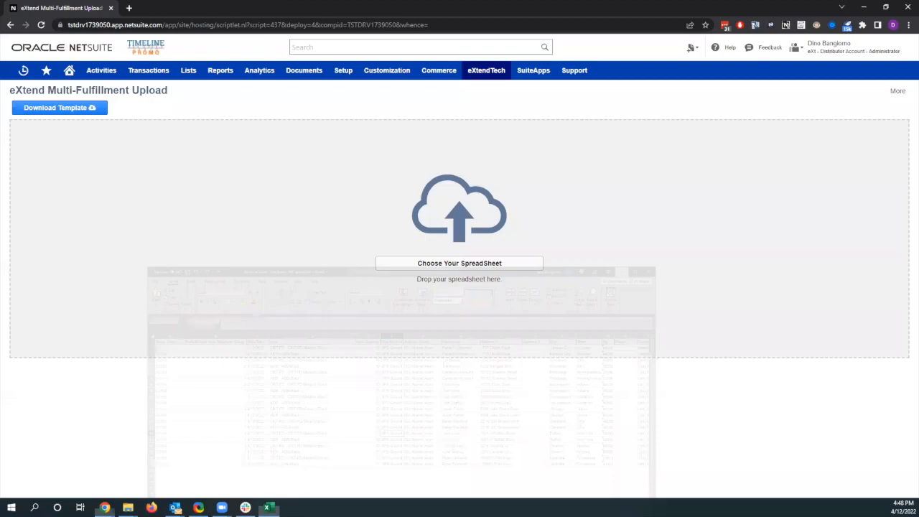
# Upload the spreadsheet Demo account - two items - MF upload.xlsx to eXtend Multi-Fulfillment Upload and put away the notification email.
pyautogui.moveTo(37, 146); pyautogui.dragTo(366, 204)
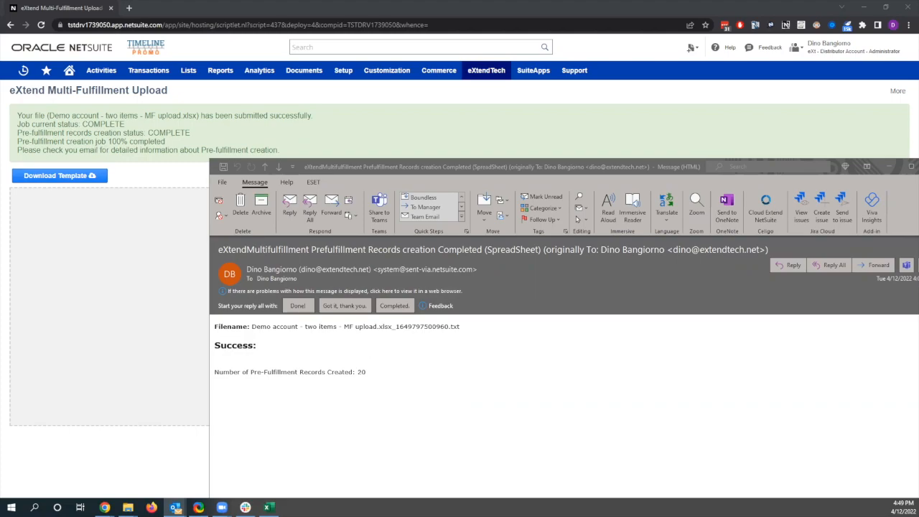
pyautogui.click(889, 167)
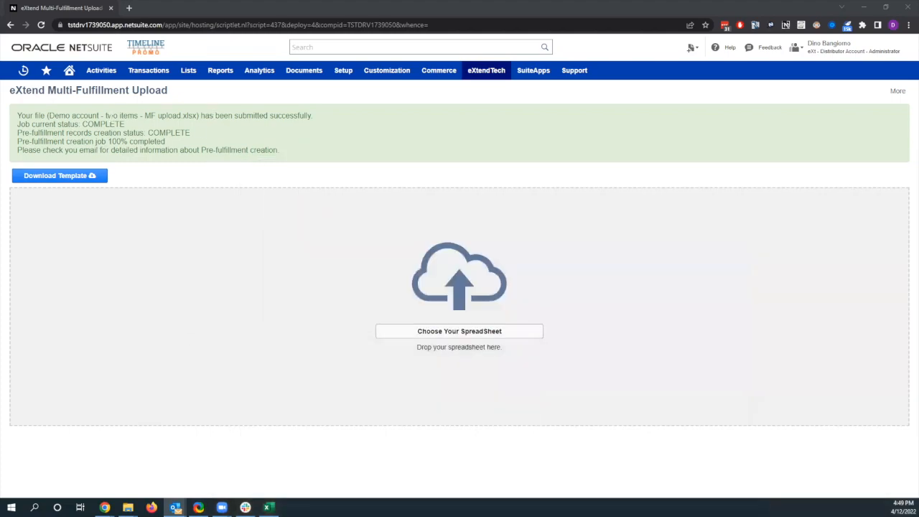
# Reopen the recent sales order and examine the uploaded pre-fulfillment records in its eXtendMultifulfillment section.
pyautogui.click(23, 69)
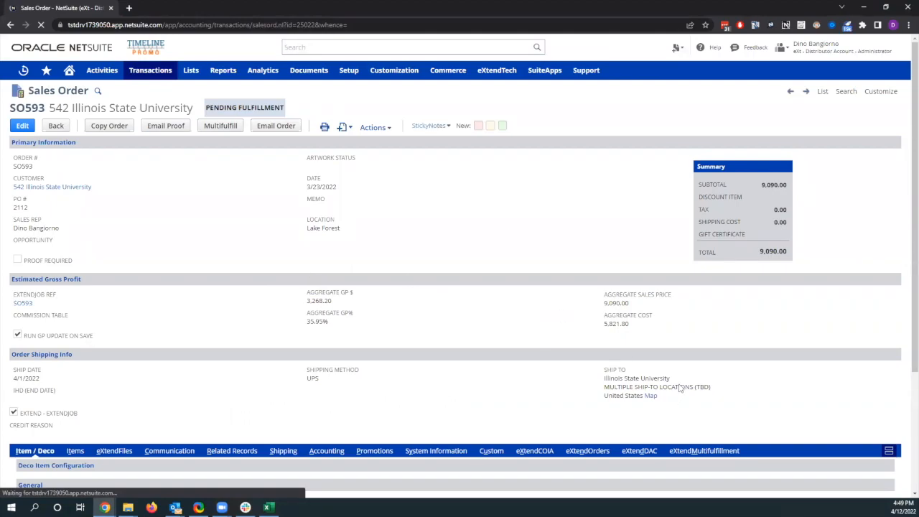
pyautogui.scroll(-1, 688, 370)
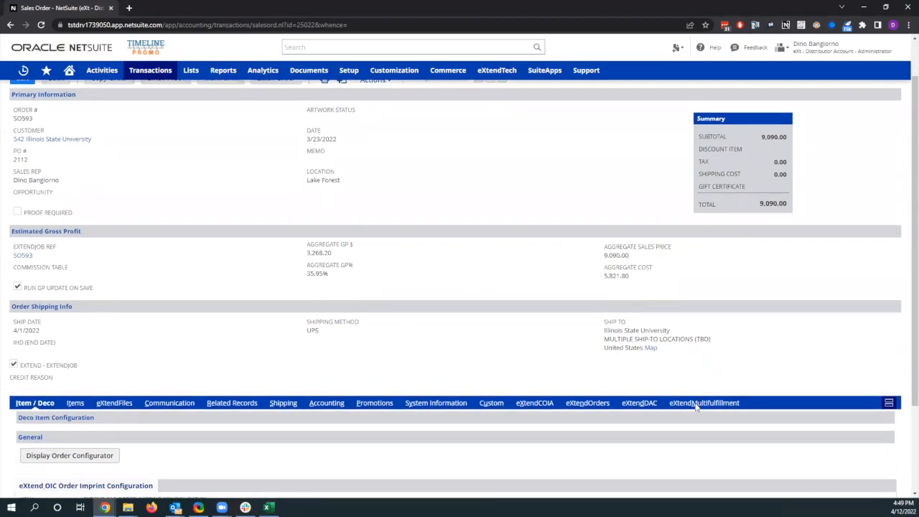
pyautogui.click(692, 407)
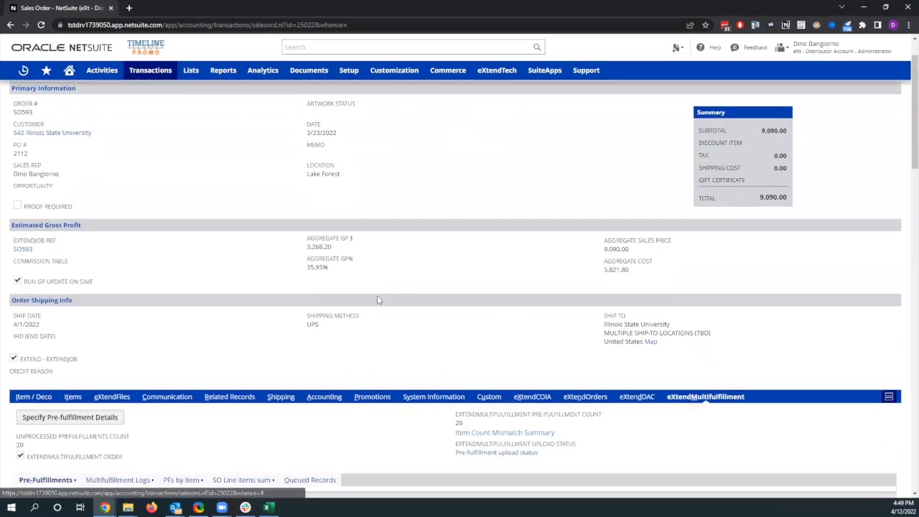
pyautogui.scroll(-3, 377, 296)
pyautogui.scroll(-4, 380, 294)
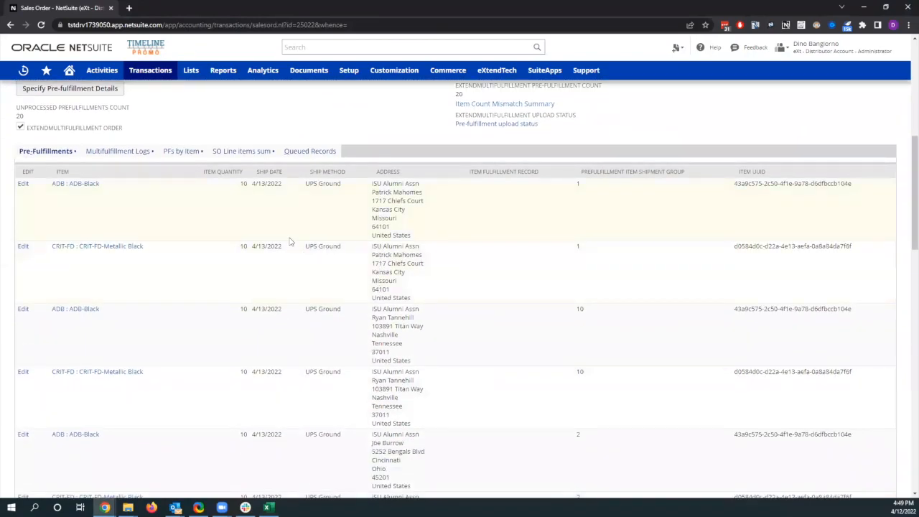
pyautogui.scroll(-1, 291, 242)
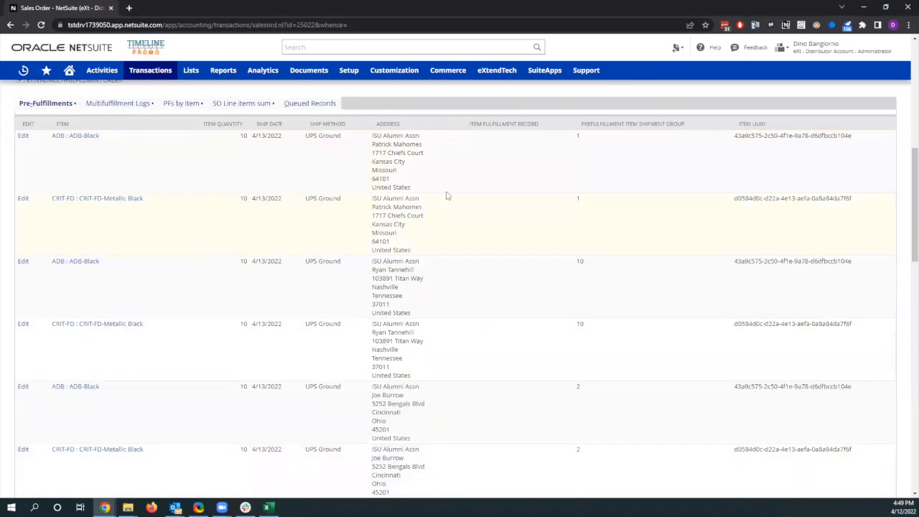
pyautogui.scroll(-1, 486, 307)
# Run Multifulfill on the sales order and put away the process report email.
pyautogui.scroll(12, 484, 307)
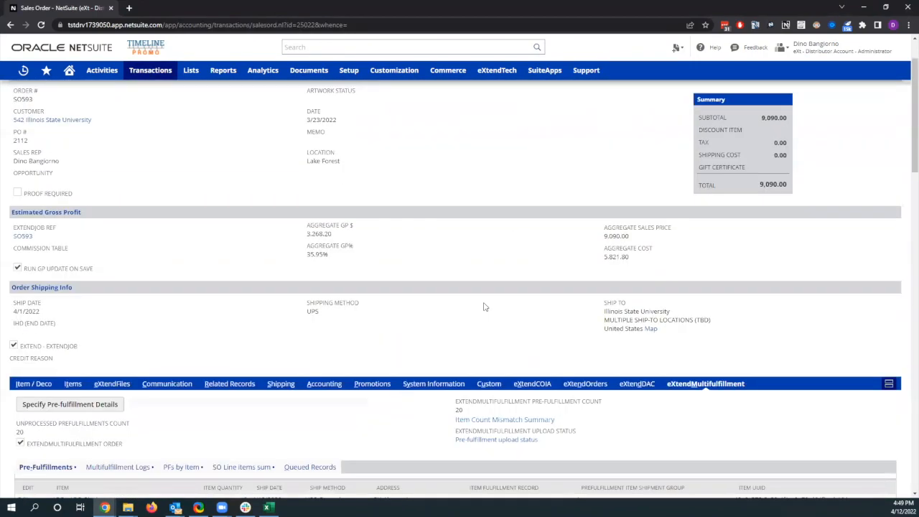
pyautogui.scroll(2, 473, 287)
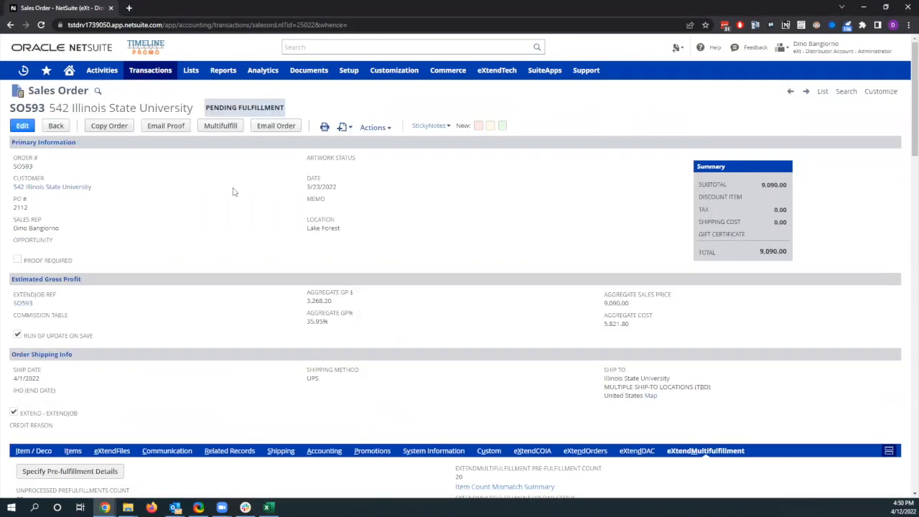
pyautogui.click(227, 130)
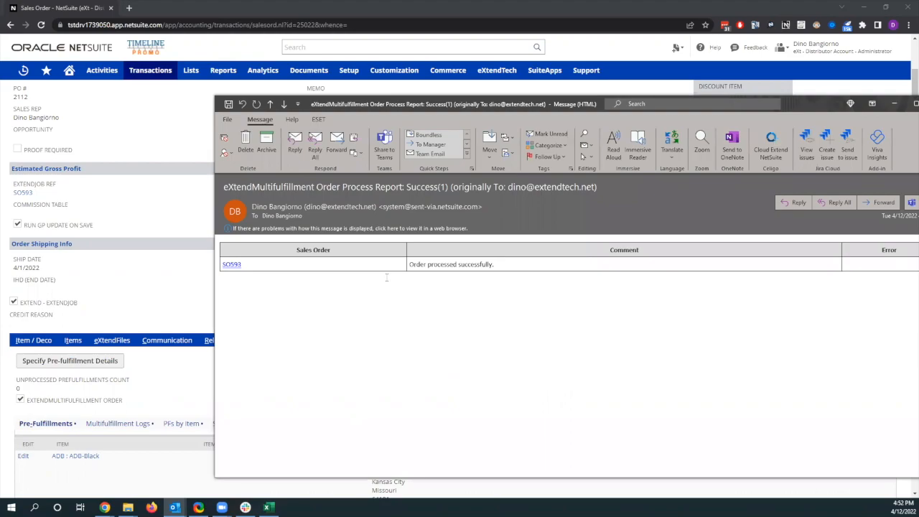
pyautogui.click(891, 103)
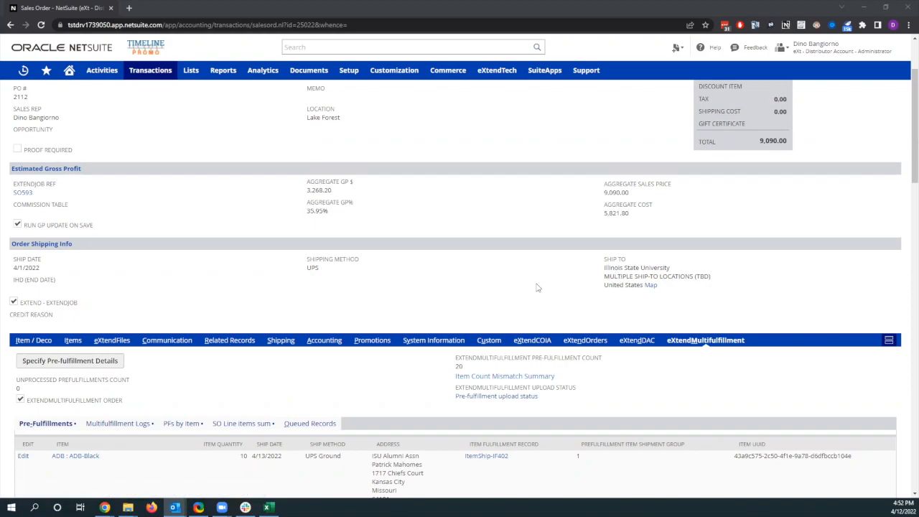
# Open the fourth and eighth item fulfillments from the sales order's related records in separate browser tabs.
pyautogui.click(229, 341)
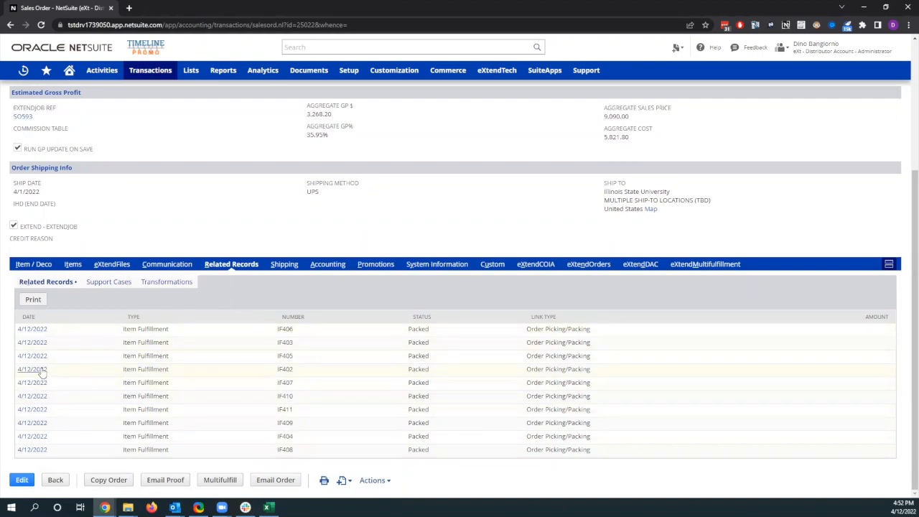
pyautogui.rightClick(40, 371)
pyautogui.click(65, 379)
pyautogui.rightClick(39, 422)
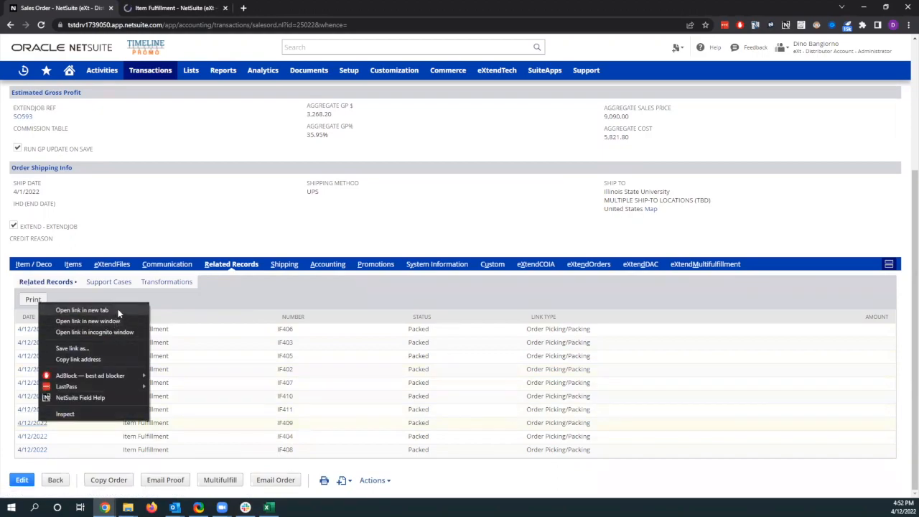
pyautogui.click(118, 309)
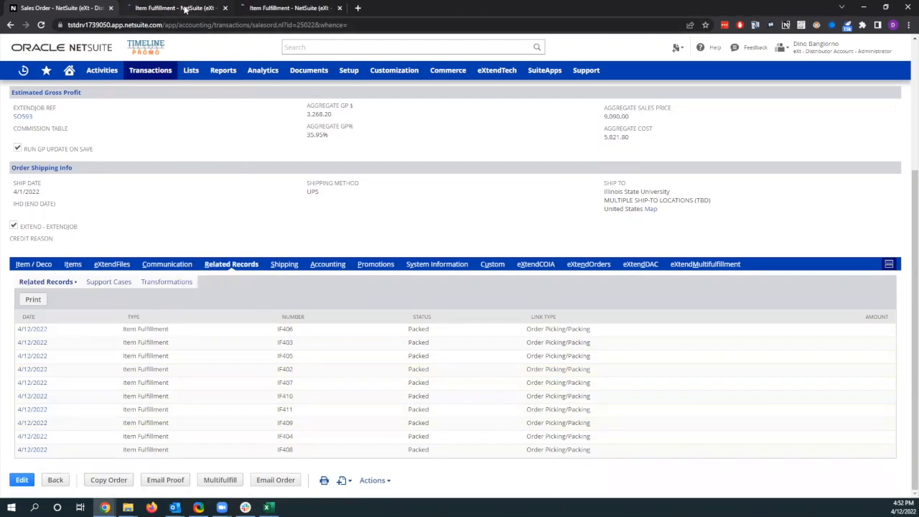
# Check the items and shipping address on each of the two opened item fulfillments.
pyautogui.click(184, 9)
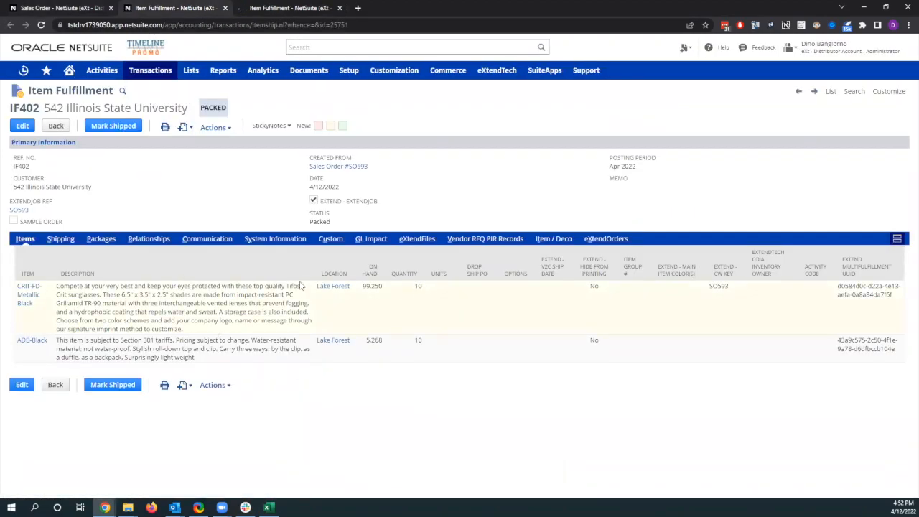
pyautogui.click(66, 241)
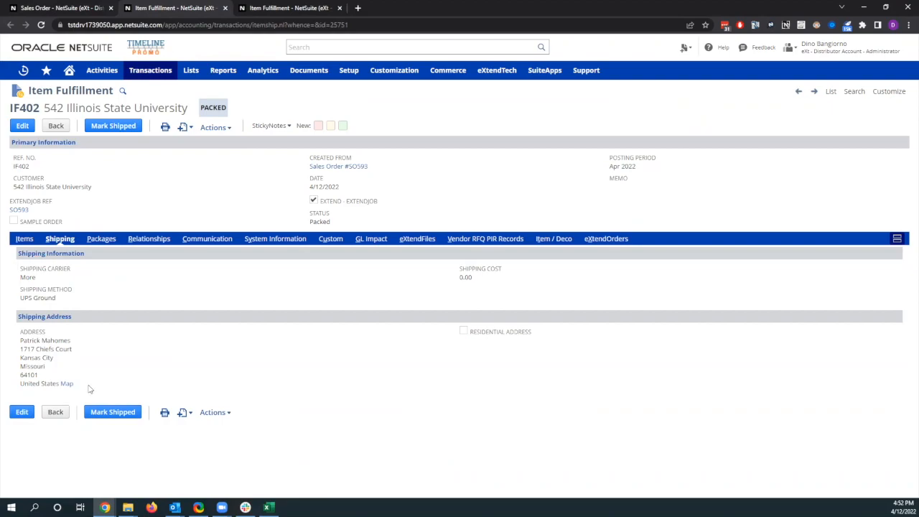
pyautogui.moveTo(89, 388); pyautogui.dragTo(21, 349)
pyautogui.click(290, 8)
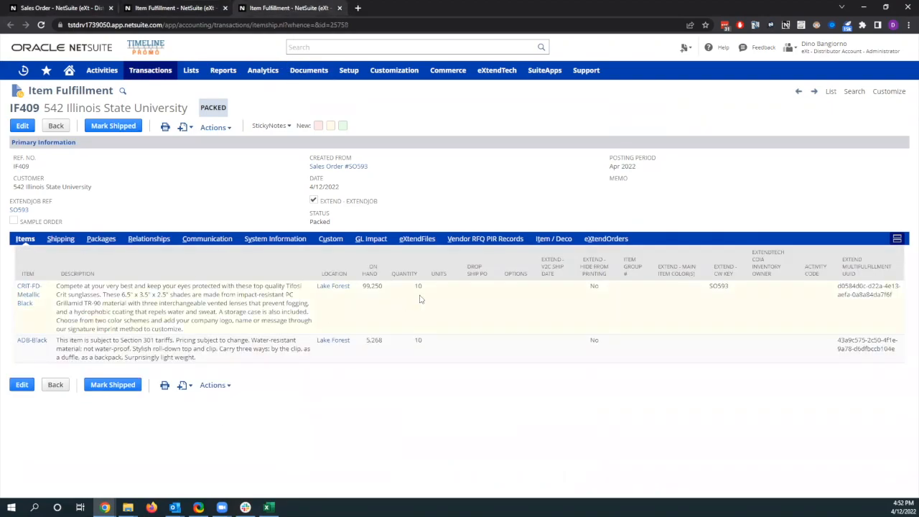
pyautogui.click(62, 241)
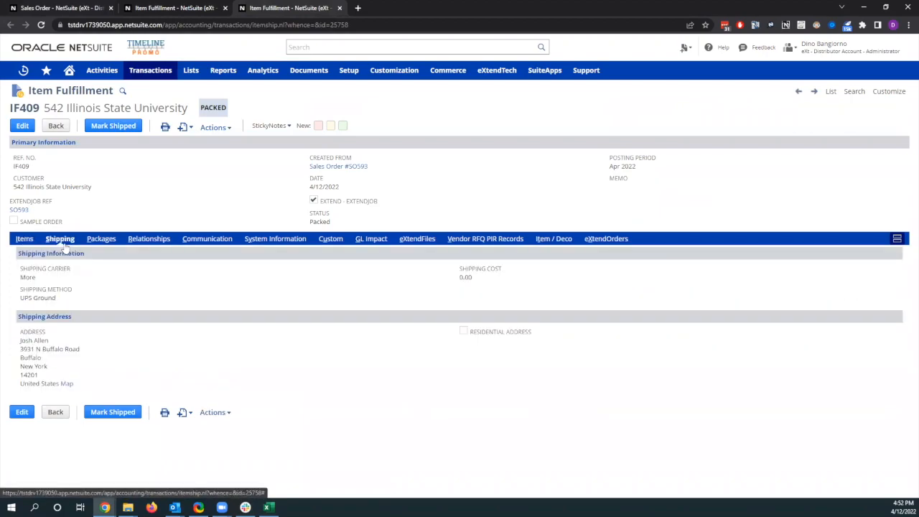